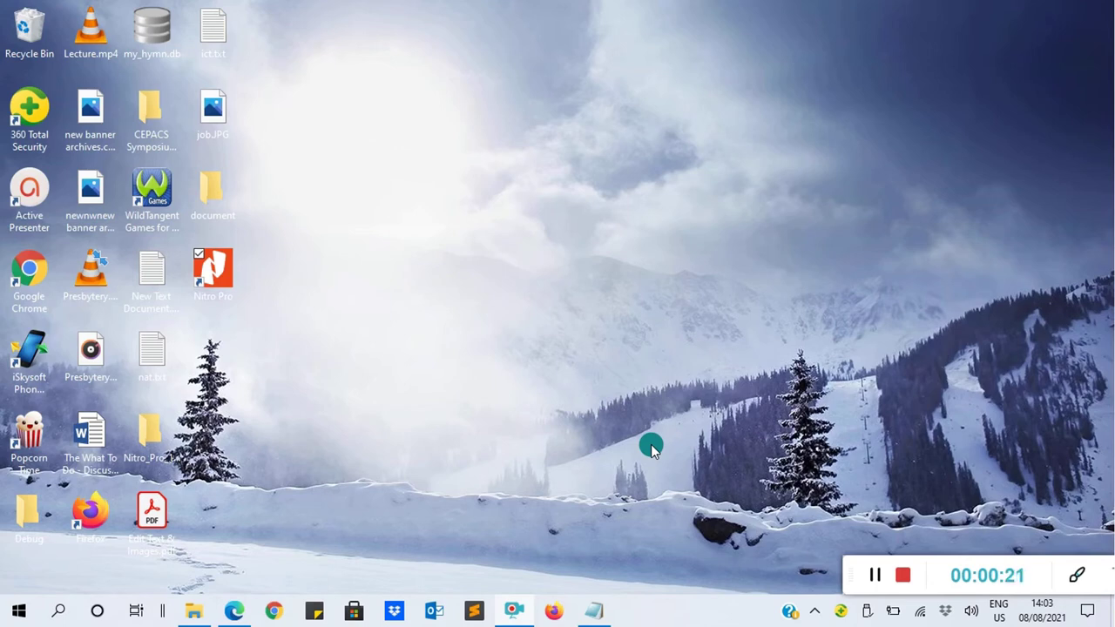
Launch Nitro Pro and start the Create & Combine tool for combining files.
{"action": "left_click", "coordinate": [60, 612]}
{"action": "type", "text": "n"}
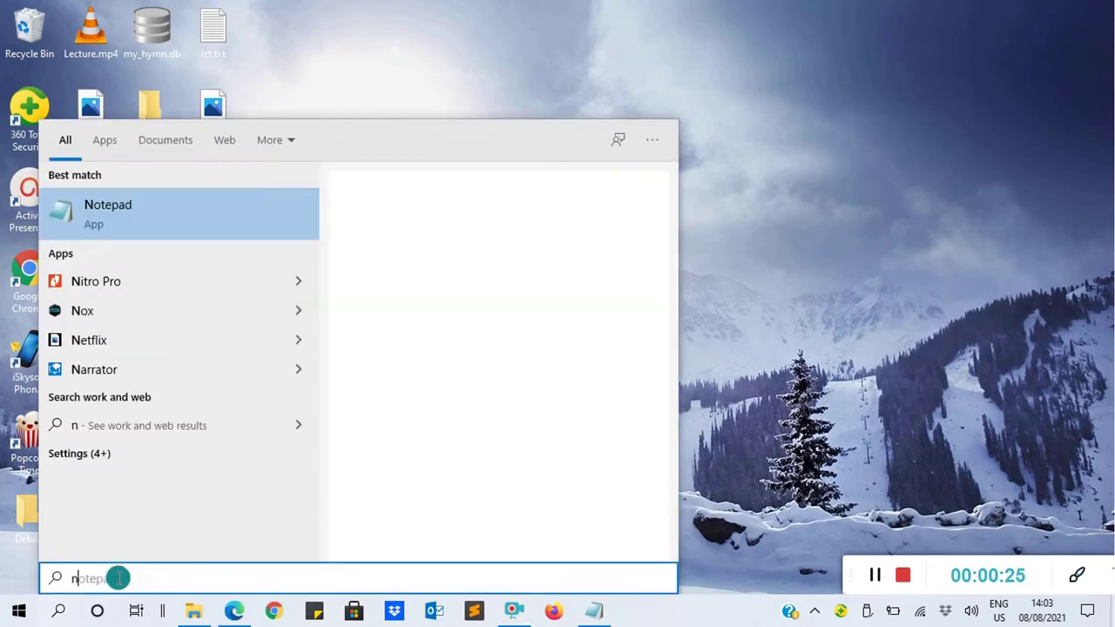
{"action": "type", "text": "itro"}
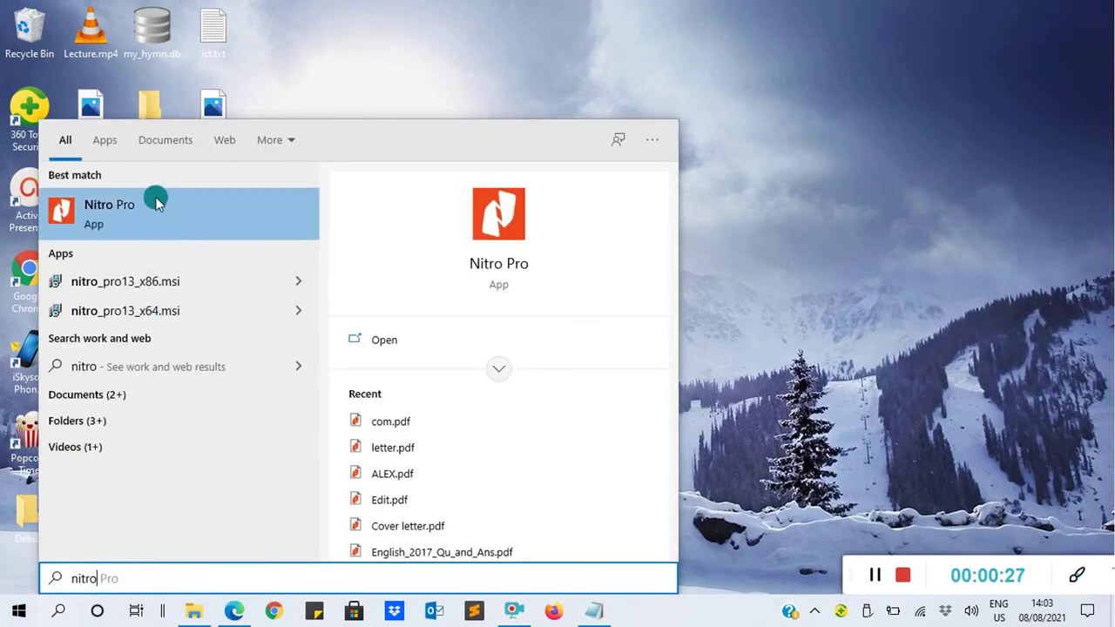
{"action": "left_click", "coordinate": [127, 210]}
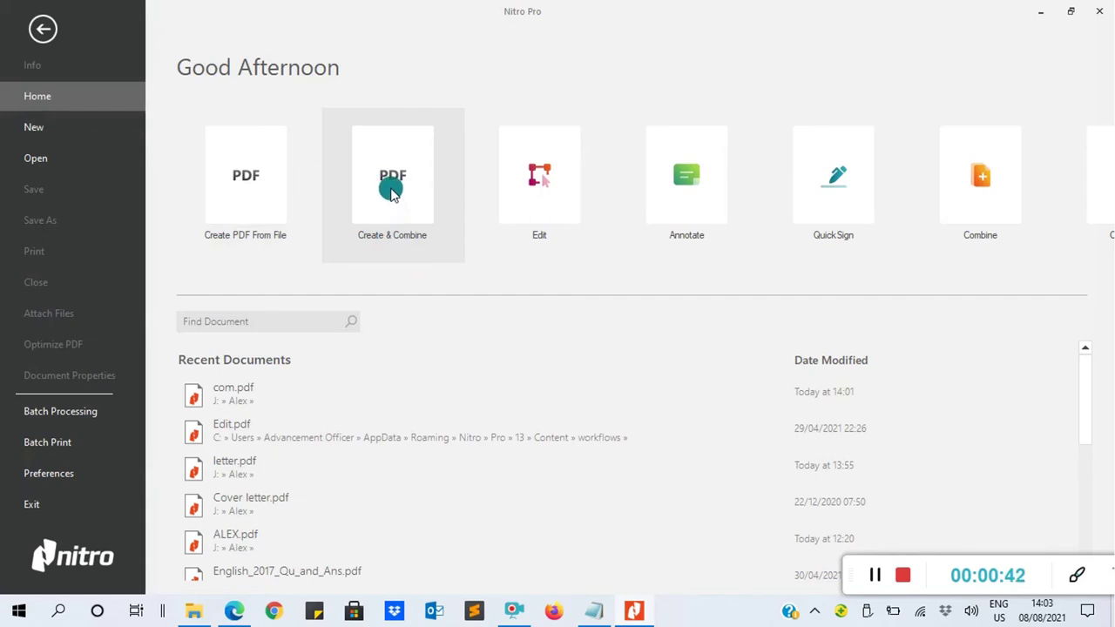
{"action": "left_click", "coordinate": [391, 193]}
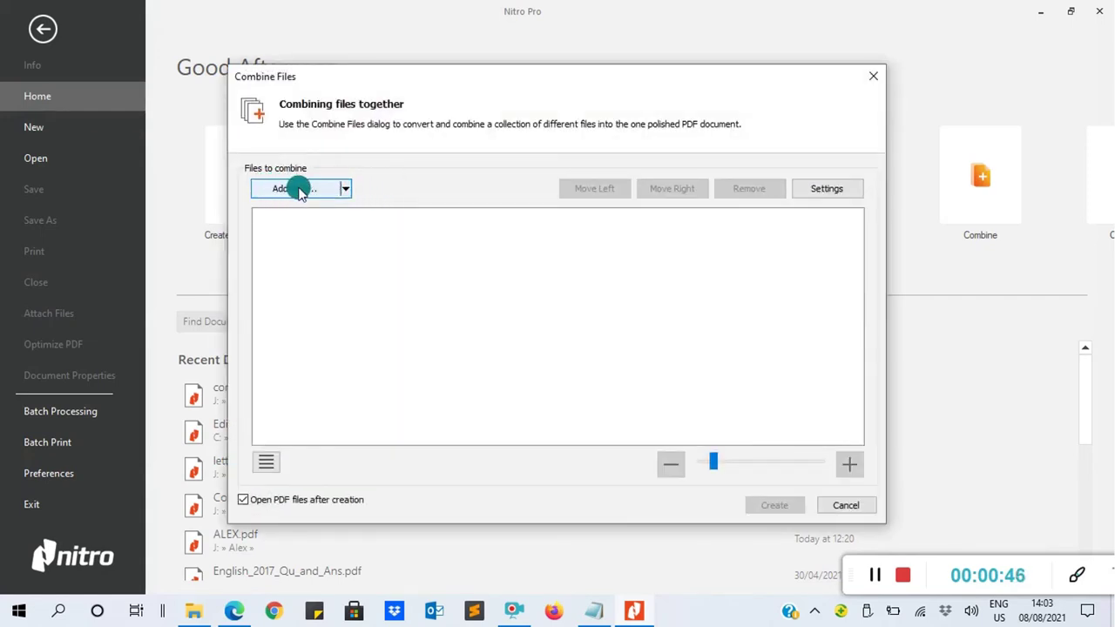
{"action": "left_click", "coordinate": [345, 189]}
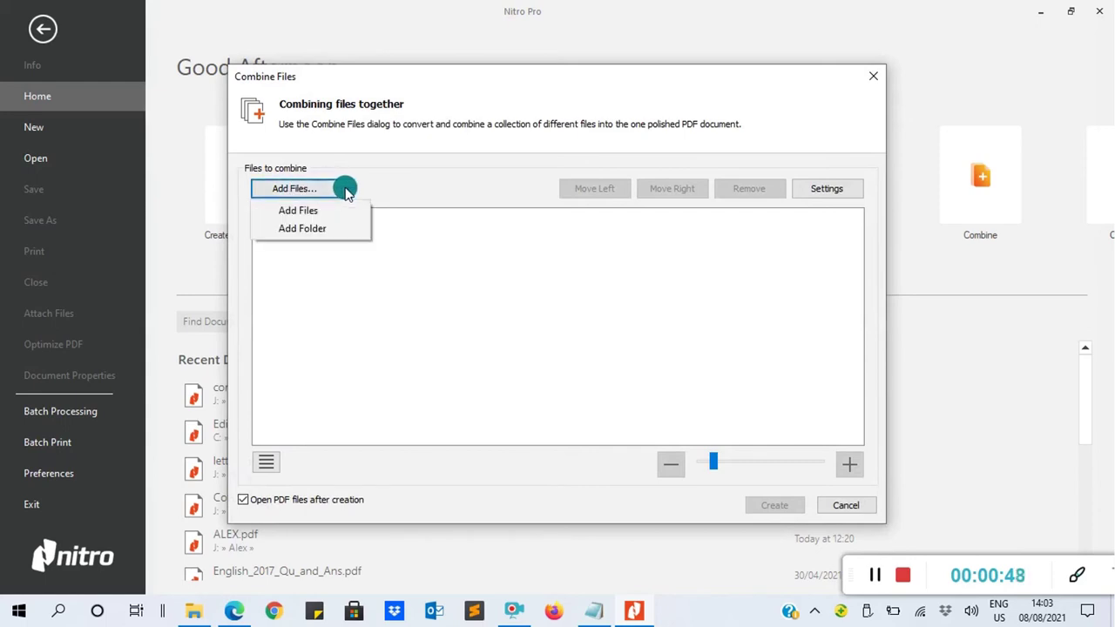
{"action": "left_click", "coordinate": [307, 230]}
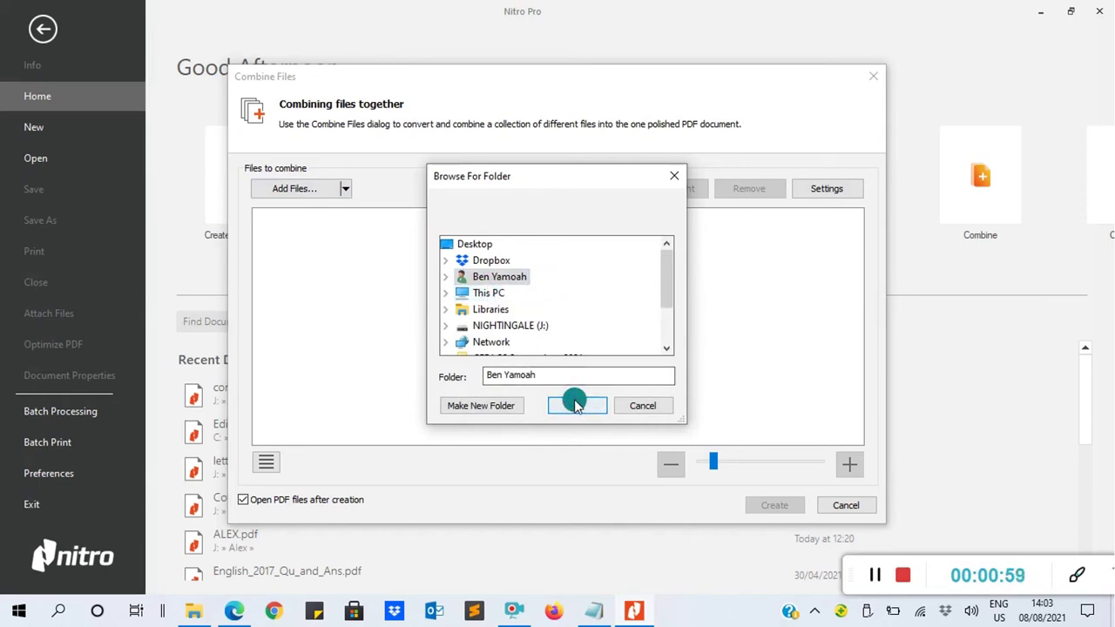
{"action": "left_click", "coordinate": [674, 176]}
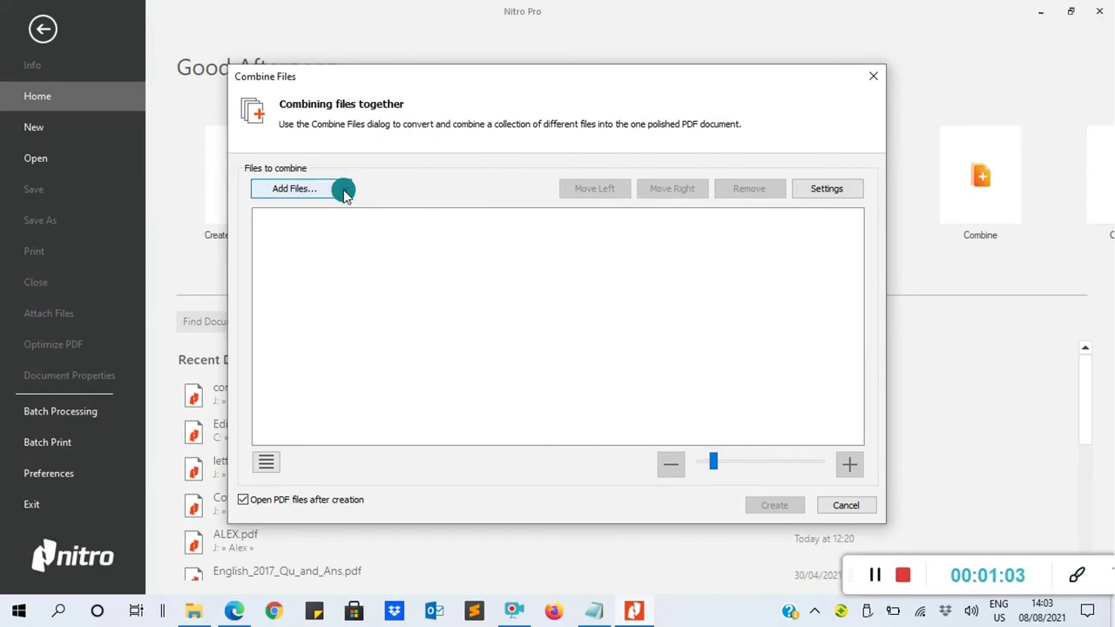
Add ALEX.pdf and letter.pdf from the Alex folder to the files to combine.
{"action": "left_click", "coordinate": [299, 189]}
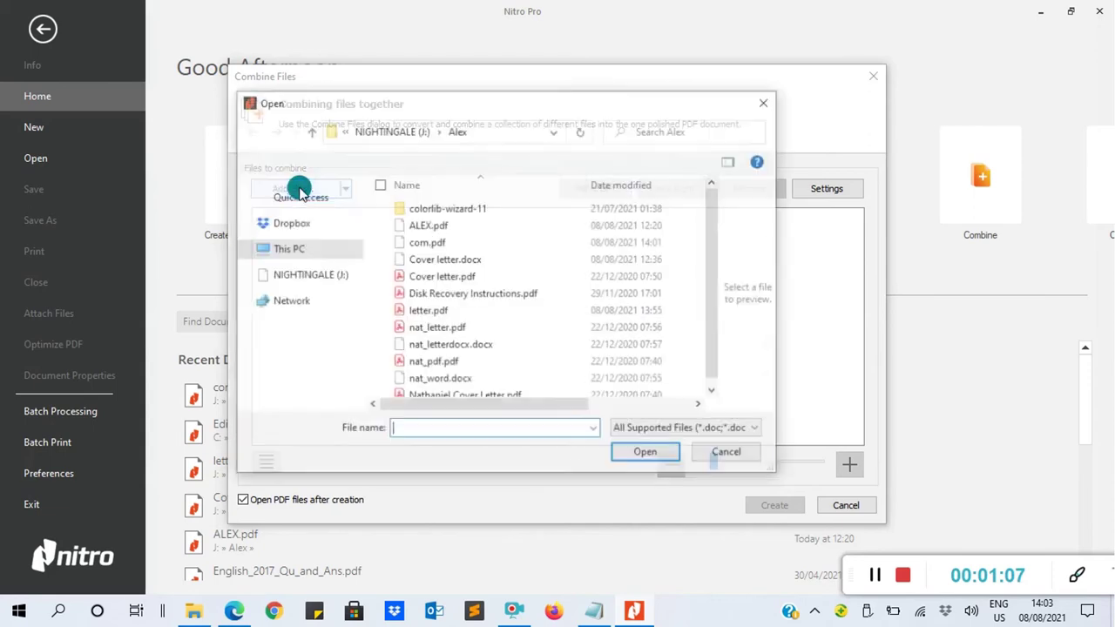
{"action": "left_click", "coordinate": [407, 223]}
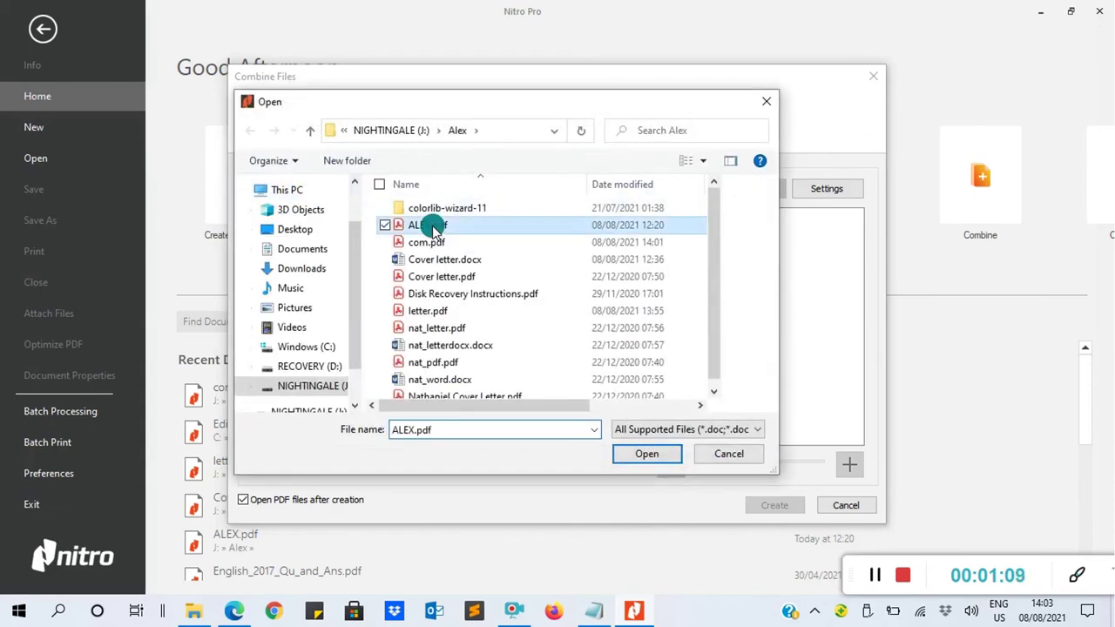
{"action": "left_click", "coordinate": [640, 454]}
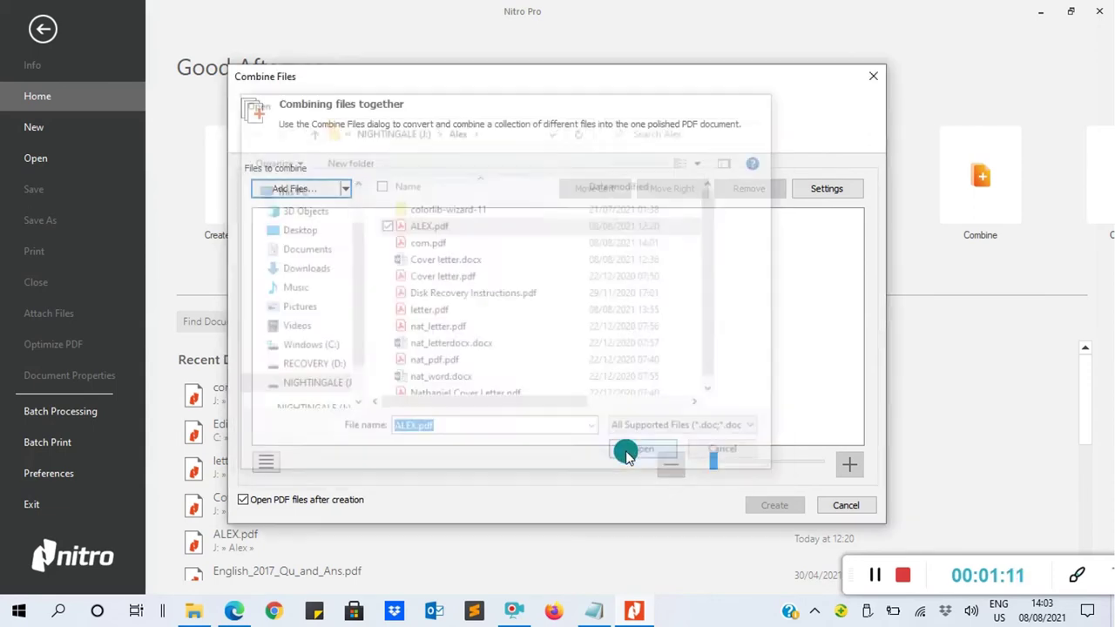
{"action": "left_click", "coordinate": [299, 191]}
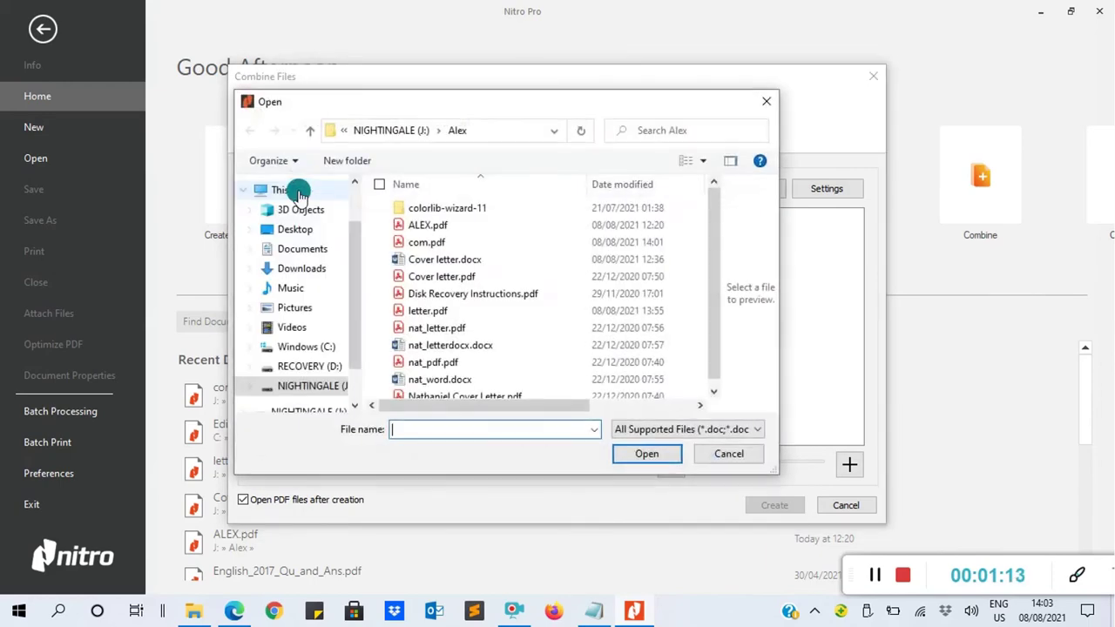
{"action": "left_click", "coordinate": [427, 313]}
{"action": "left_click", "coordinate": [629, 447]}
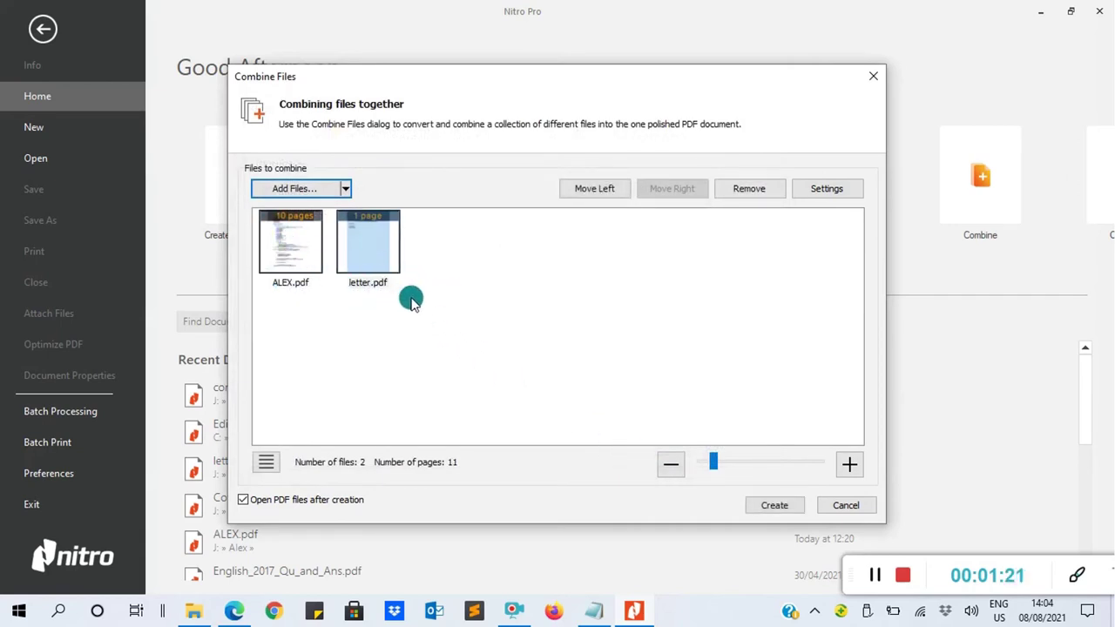
Reorder the files to combine so that letter.pdf comes before ALEX.pdf.
{"action": "left_click_drag", "start_coordinate": [371, 243], "coordinate": [280, 253]}
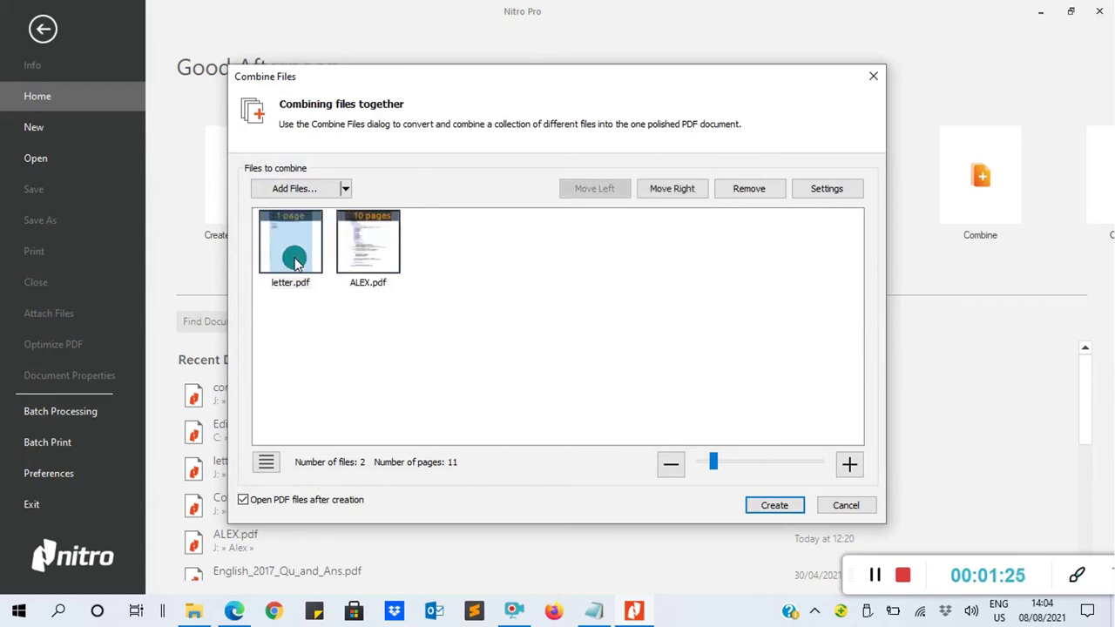
{"action": "left_click_drag", "start_coordinate": [369, 252], "coordinate": [269, 244]}
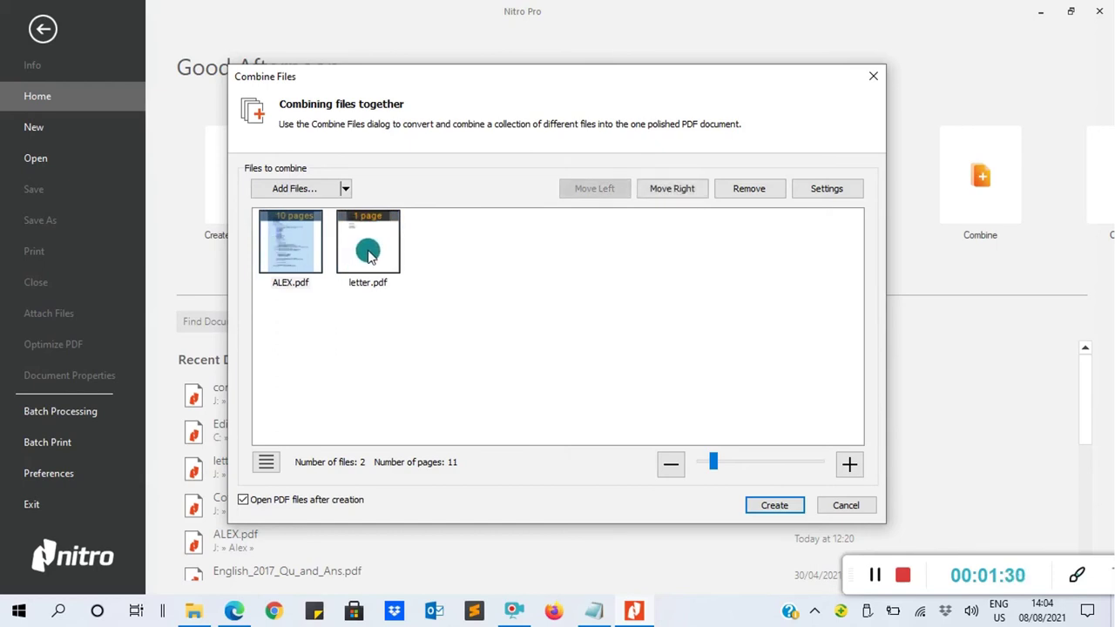
{"action": "left_click_drag", "start_coordinate": [367, 252], "coordinate": [266, 249]}
{"action": "left_click_drag", "start_coordinate": [367, 251], "coordinate": [261, 249]}
{"action": "left_click_drag", "start_coordinate": [367, 253], "coordinate": [282, 247]}
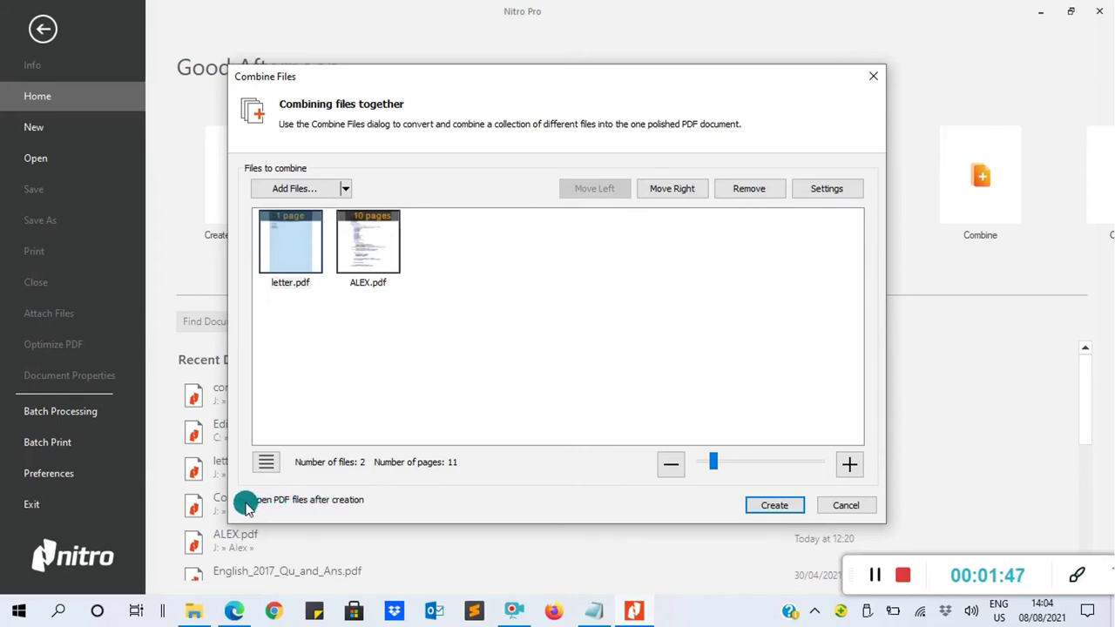
Create the combined PDF, save it as "code" in the Alex folder and look over its first page.
{"action": "left_click", "coordinate": [771, 506]}
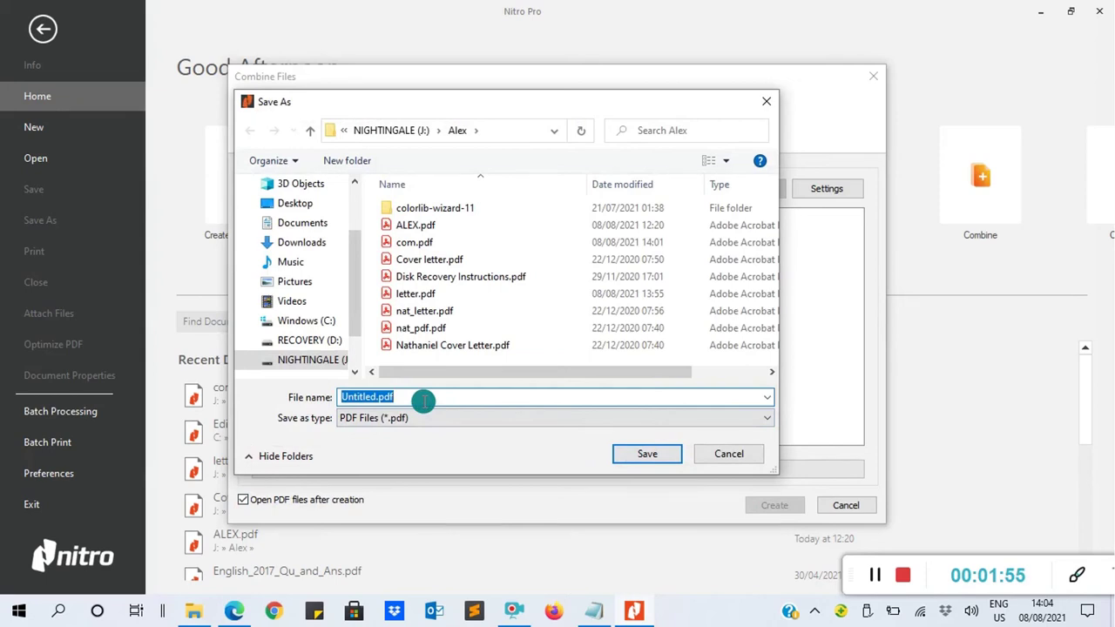
{"action": "type", "text": "code"}
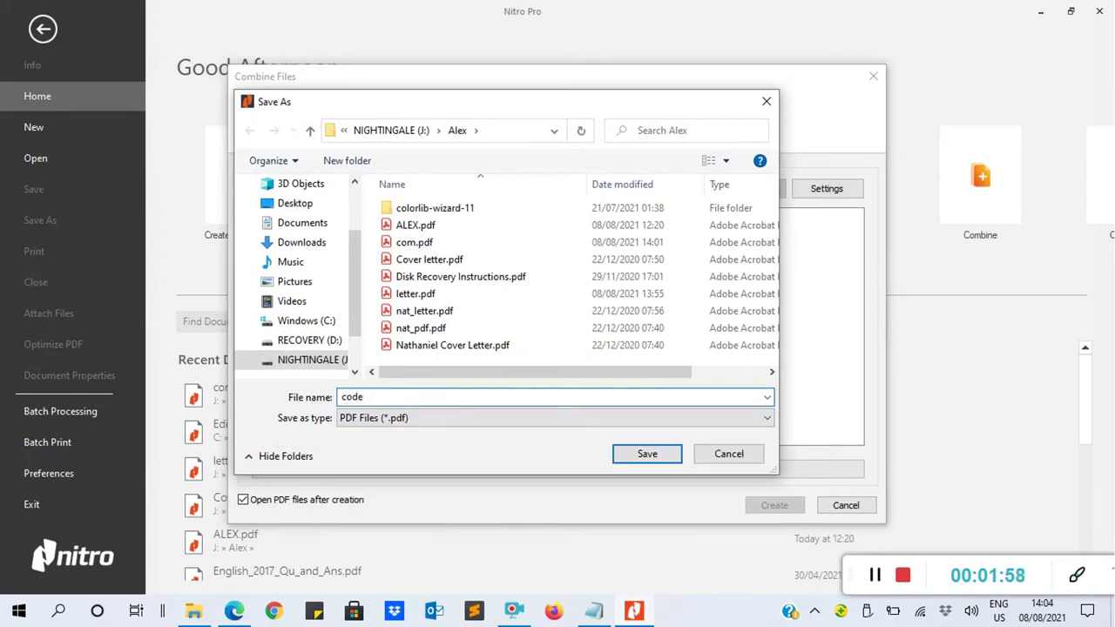
{"action": "left_click", "coordinate": [641, 452]}
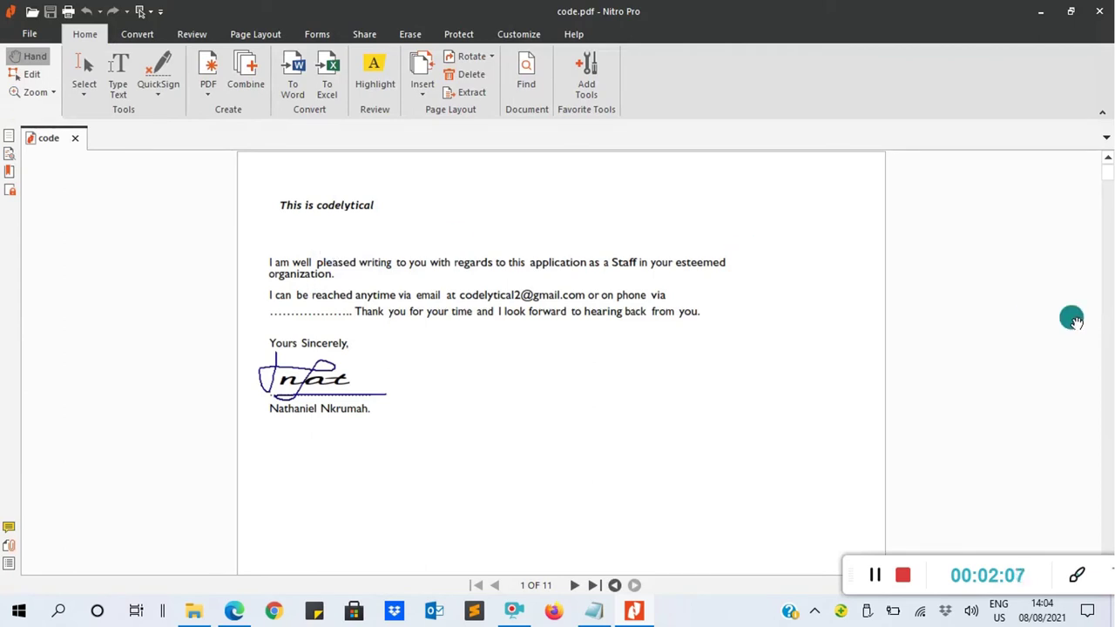
{"action": "scroll", "coordinate": [1106, 175], "scroll_direction": "down", "scroll_amount": 3}
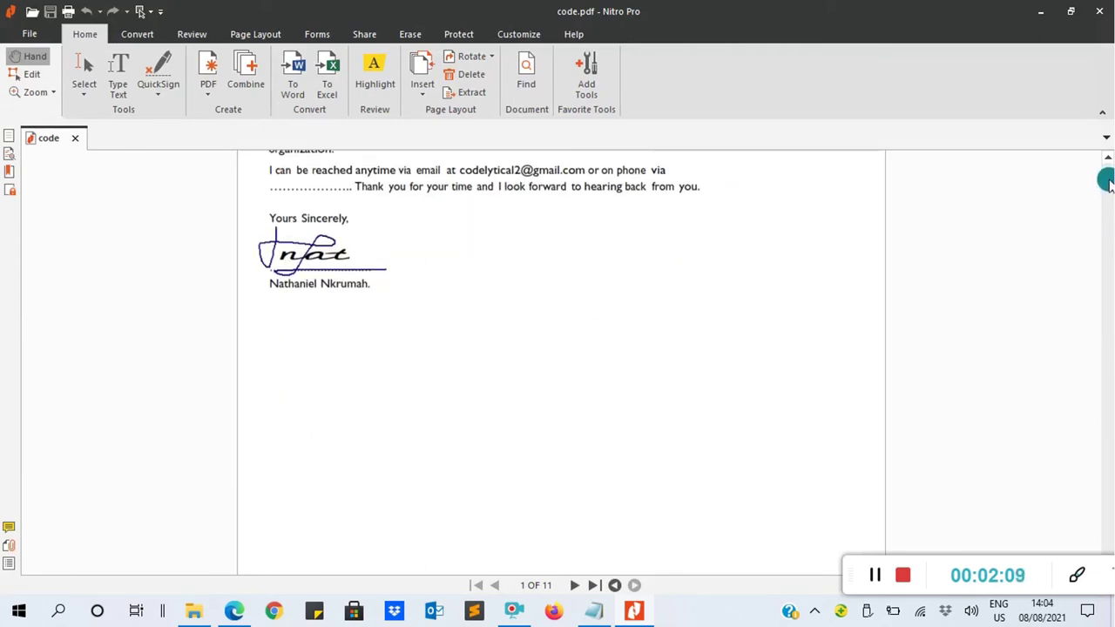
{"action": "scroll", "coordinate": [1106, 175], "scroll_direction": "up", "scroll_amount": 3}
{"action": "mouse_move", "coordinate": [1106, 175]}
{"action": "left_mouse_down"}
{"action": "mouse_move", "coordinate": [1105, 538]}
{"action": "mouse_move", "coordinate": [1105, 166]}
{"action": "left_mouse_up"}
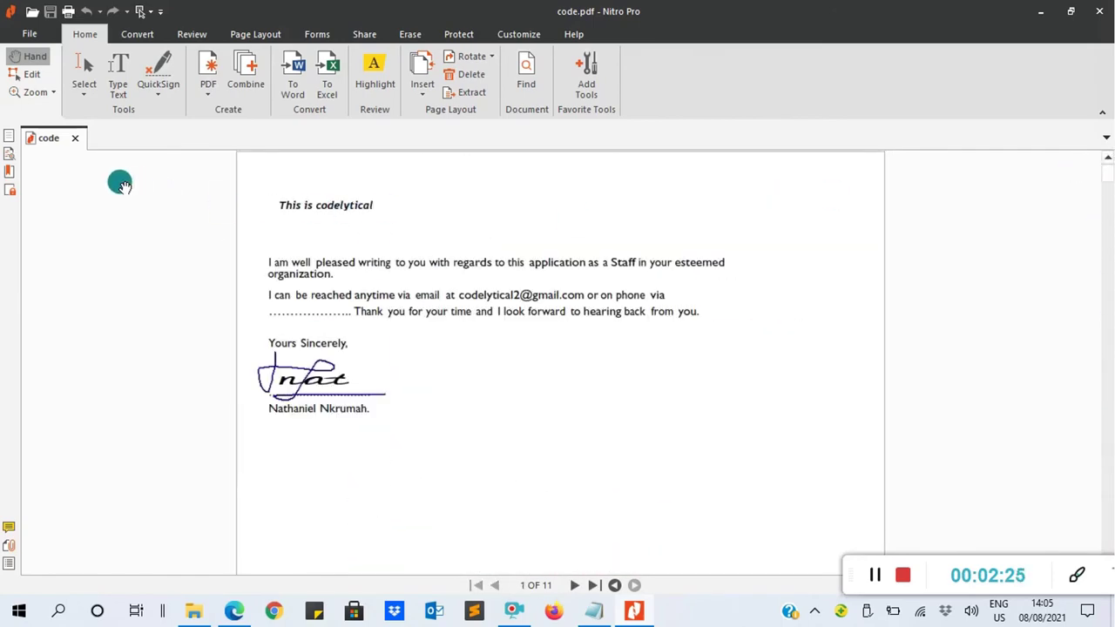
Create a new blank PDF document.
{"action": "left_click", "coordinate": [29, 34]}
{"action": "left_click", "coordinate": [39, 97]}
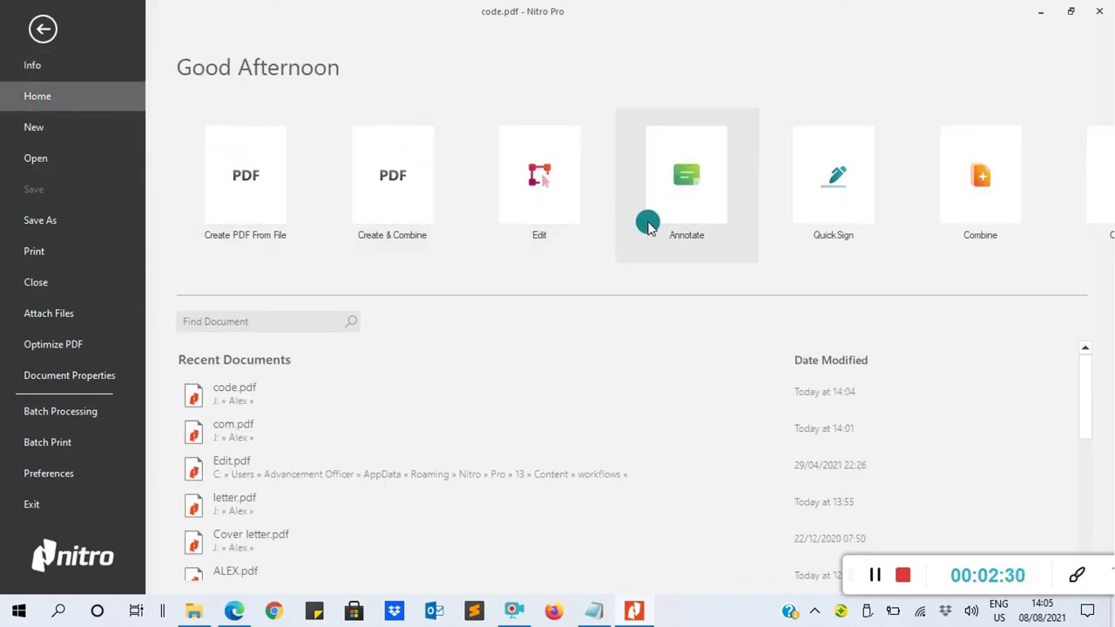
{"action": "left_click", "coordinate": [44, 140]}
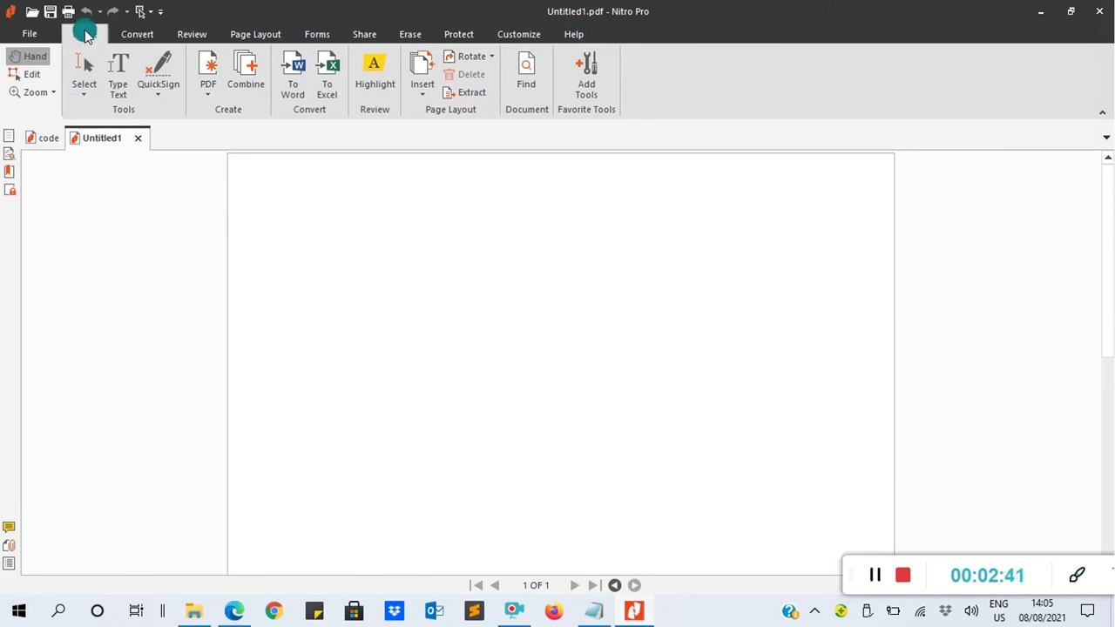
Start another file combination from the blank document and add ALEX.pdf and letter.pdf to it.
{"action": "left_click", "coordinate": [242, 73]}
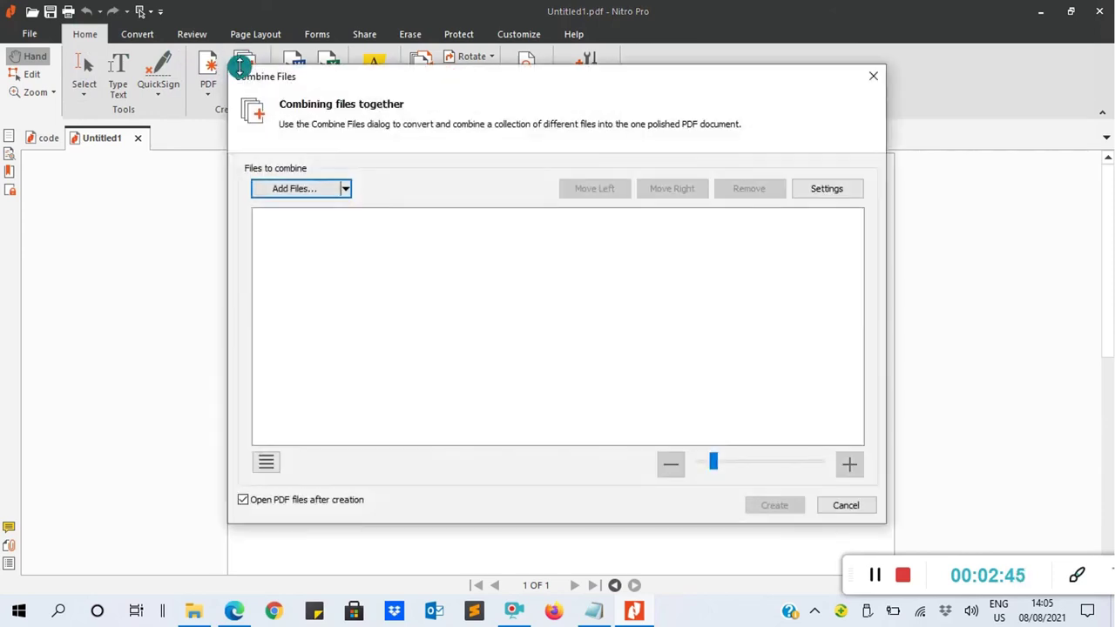
{"action": "left_click", "coordinate": [304, 189]}
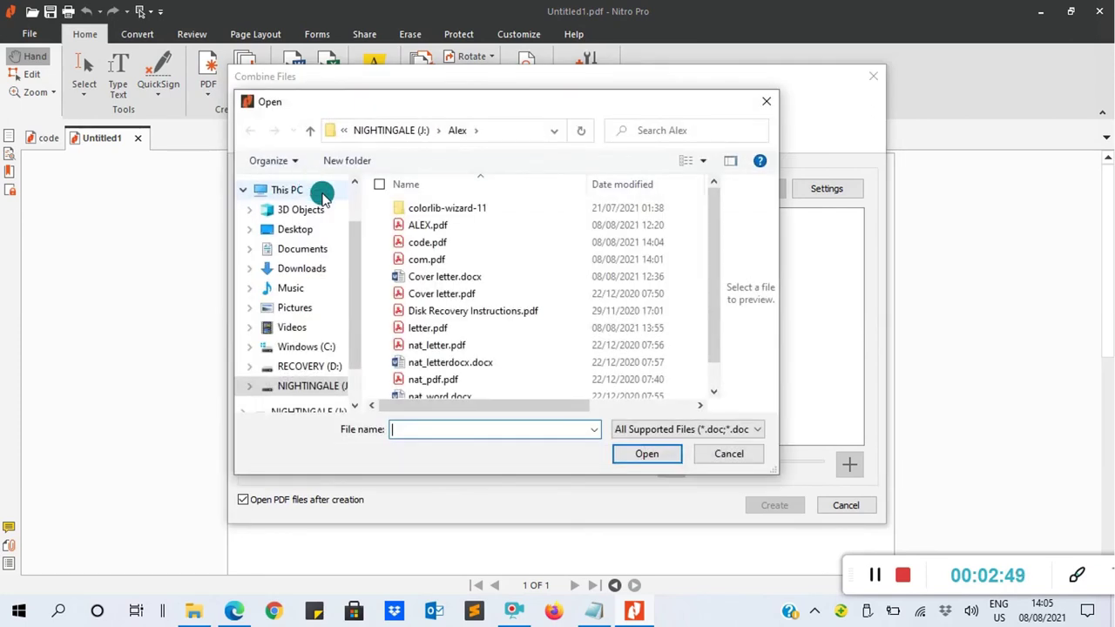
{"action": "left_click", "coordinate": [438, 228]}
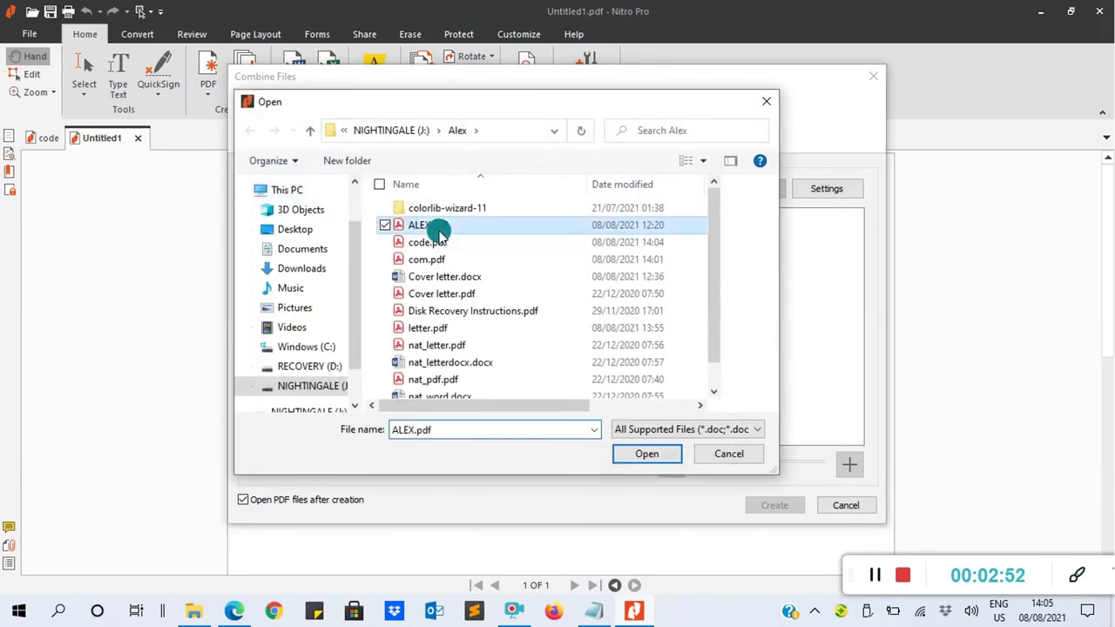
{"action": "left_click", "coordinate": [619, 453]}
{"action": "left_click", "coordinate": [292, 186]}
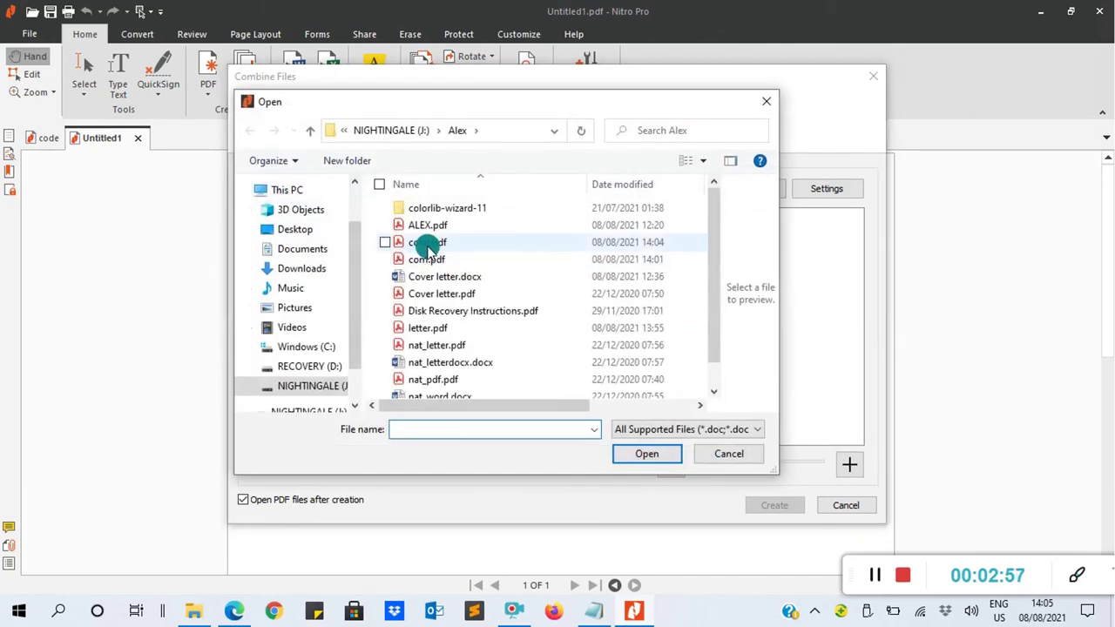
{"action": "double_click", "coordinate": [418, 329]}
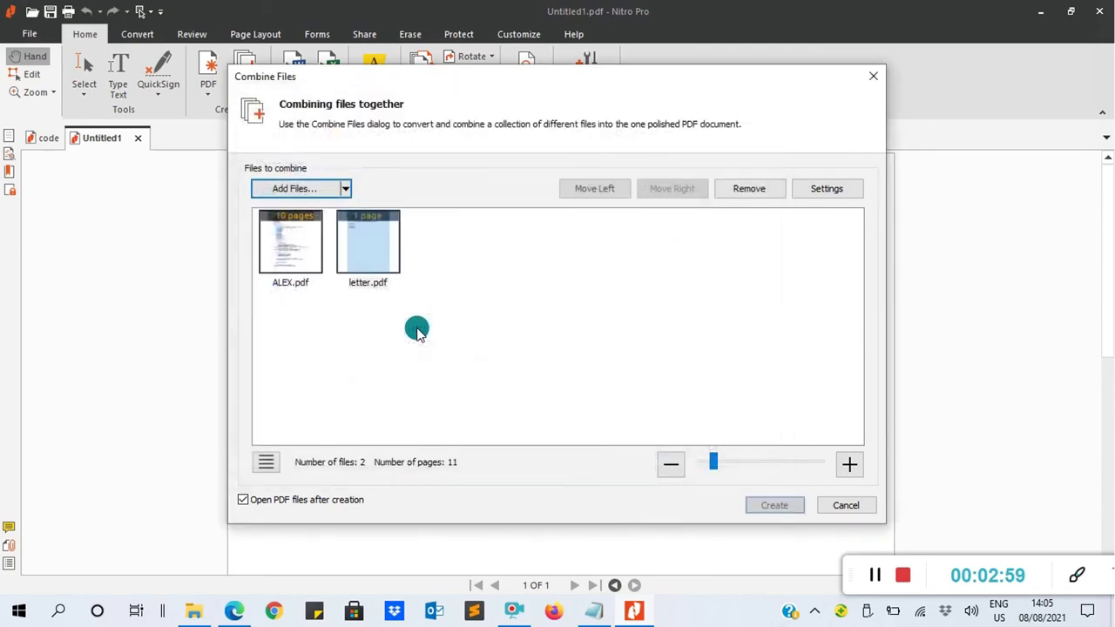
Add nat_letter.pdf to the files to combine and move it to the first position.
{"action": "left_click", "coordinate": [304, 194]}
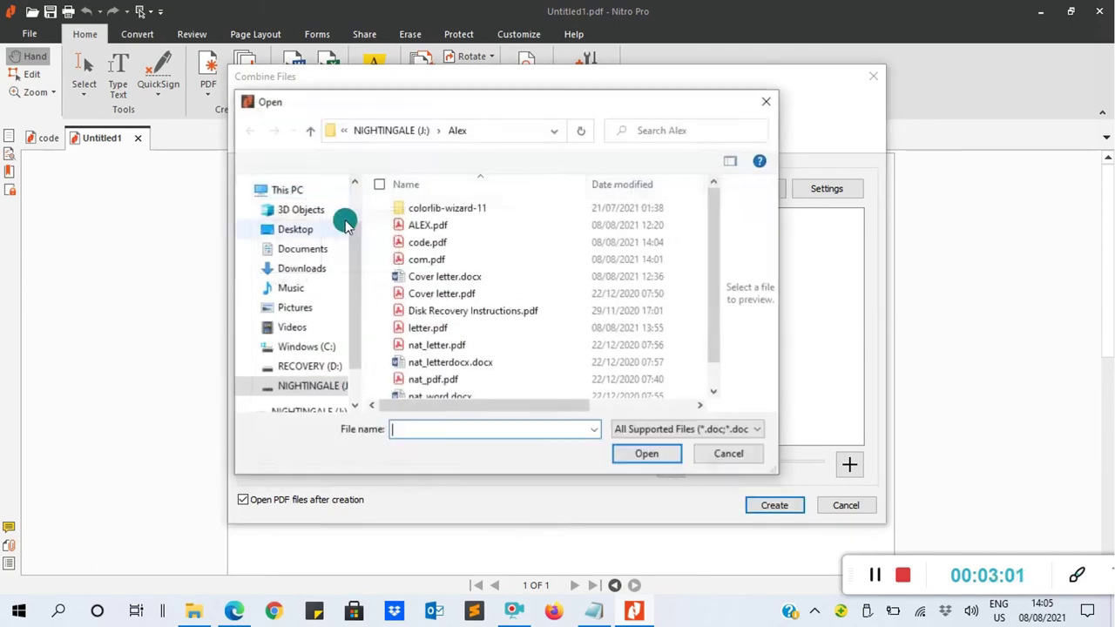
{"action": "left_click", "coordinate": [425, 328]}
{"action": "left_click", "coordinate": [429, 347]}
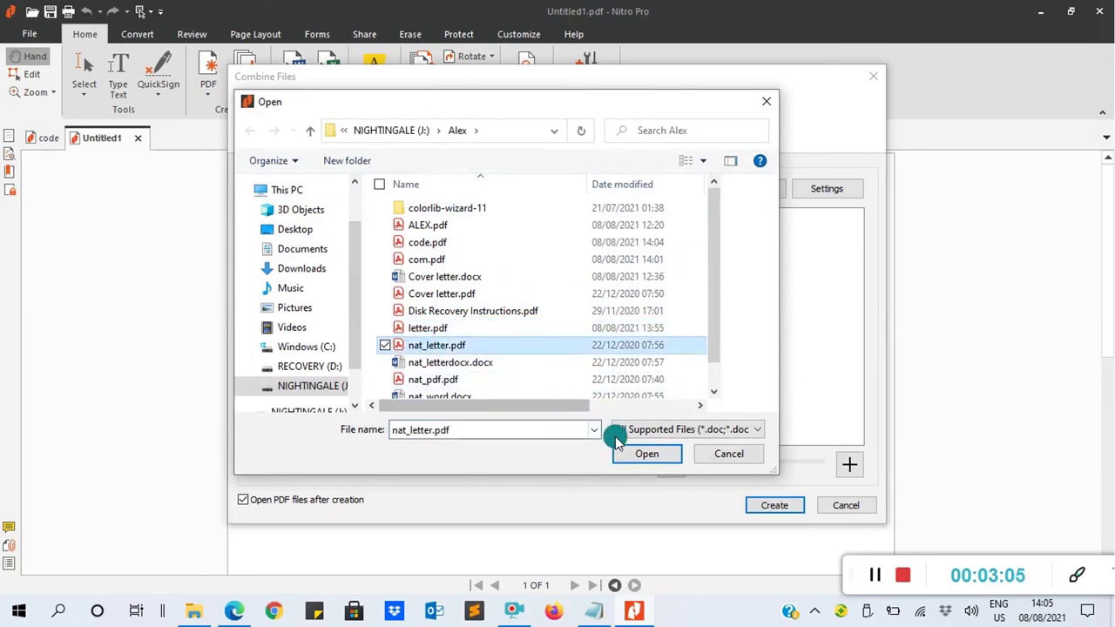
{"action": "left_click", "coordinate": [644, 453]}
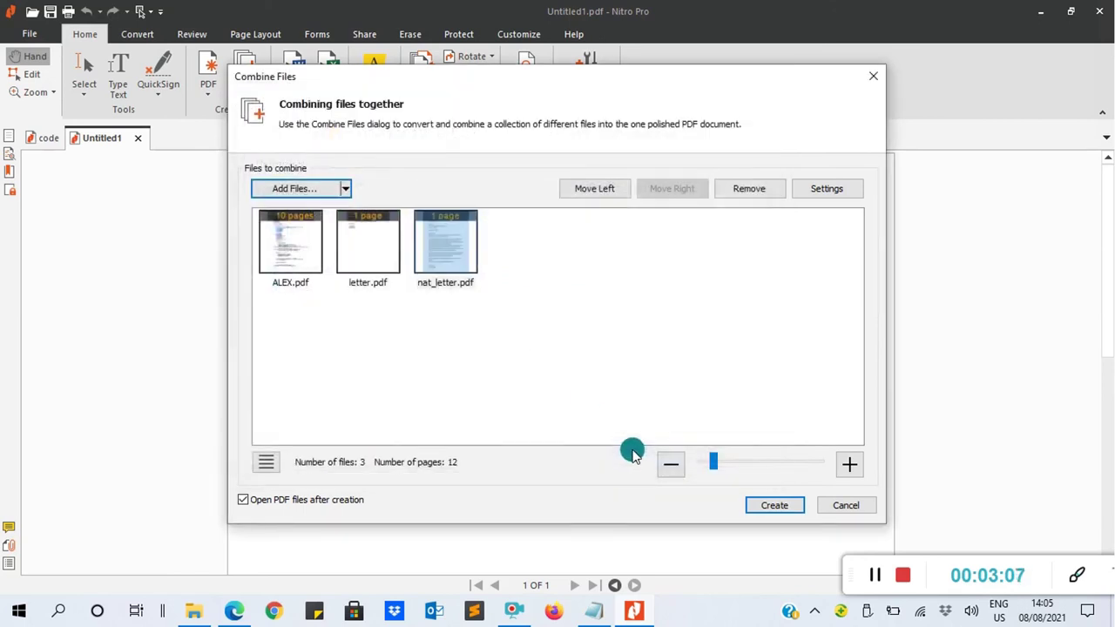
{"action": "left_click_drag", "start_coordinate": [418, 262], "coordinate": [294, 246]}
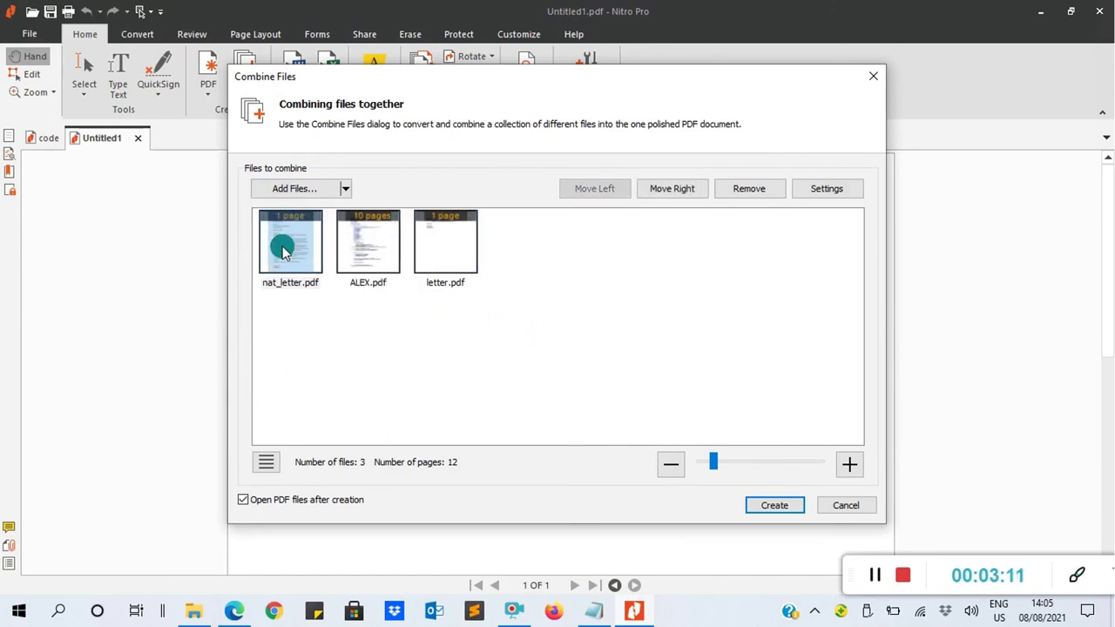
Start creating the PDF from the three files and cancel at the save dialog.
{"action": "left_click", "coordinate": [767, 505]}
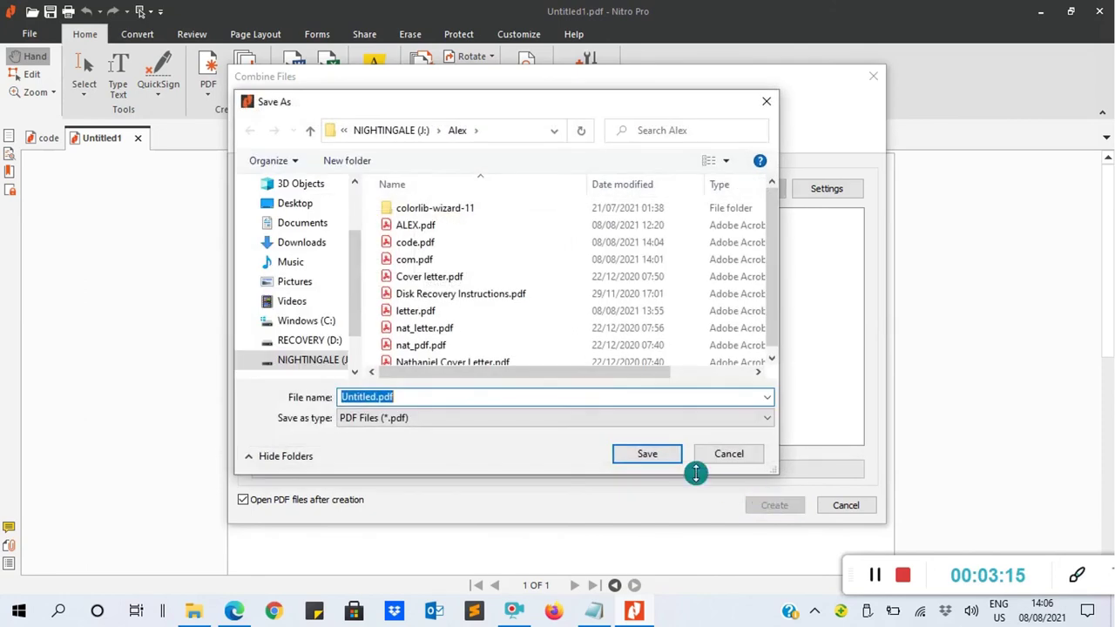
{"action": "left_click", "coordinate": [709, 451]}
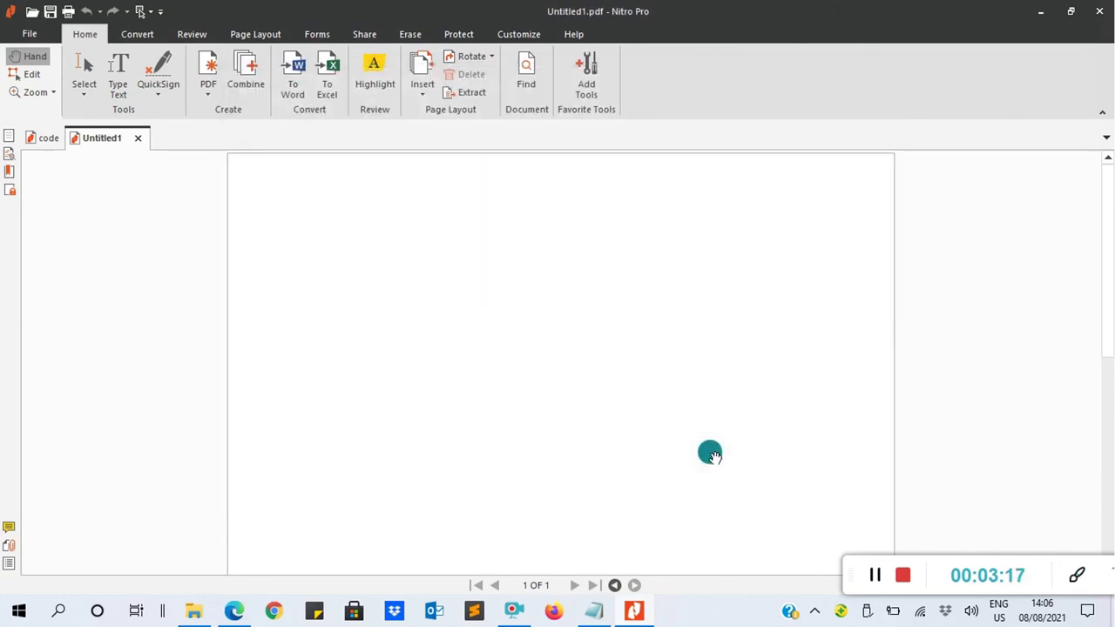
{"action": "left_click", "coordinate": [140, 144]}
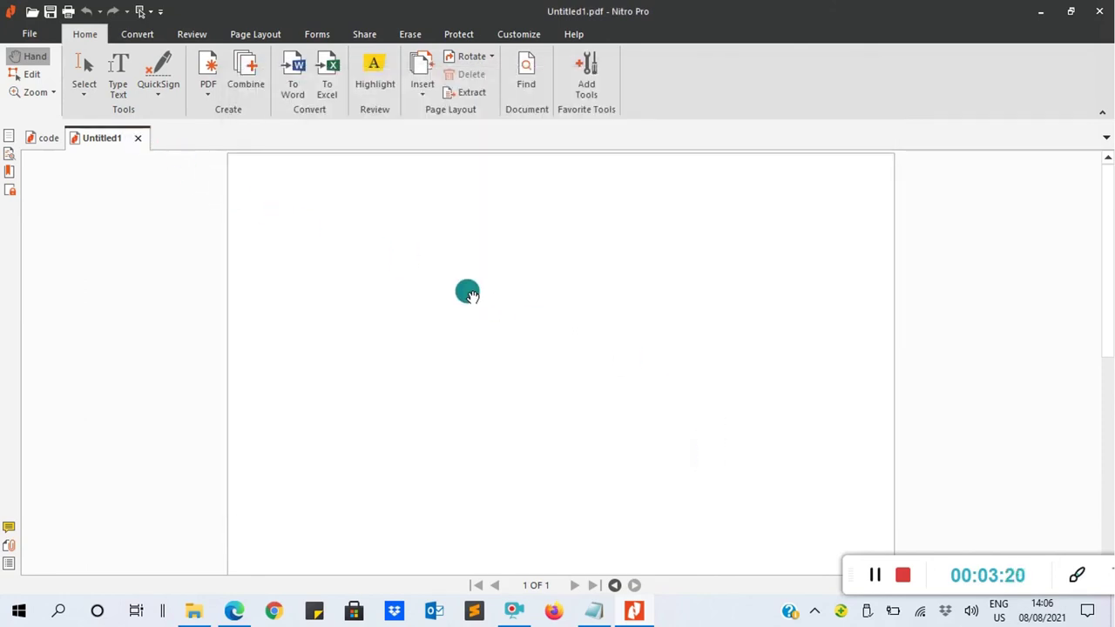